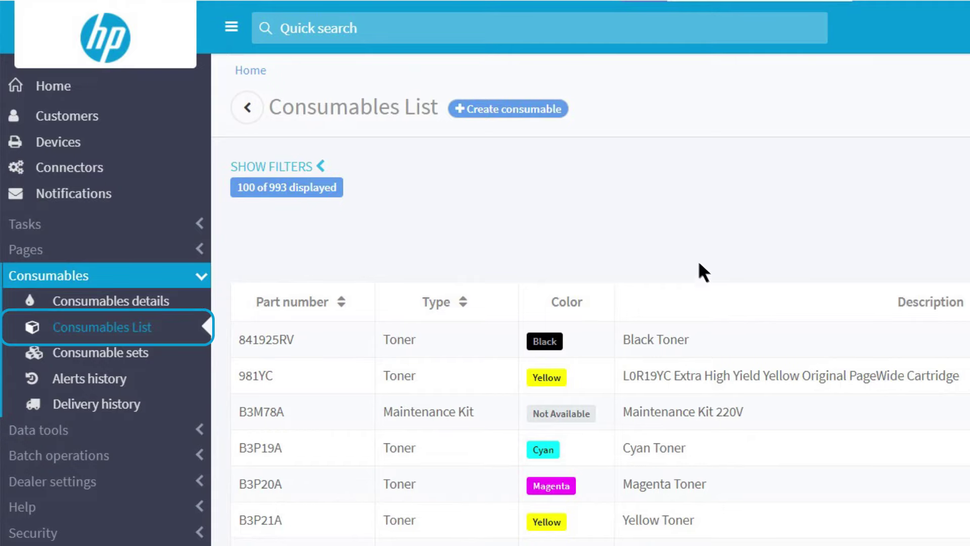
Start adding a consumable and view the forms for creating one from own specs and uploading an Excel file.
left_click(499, 106)
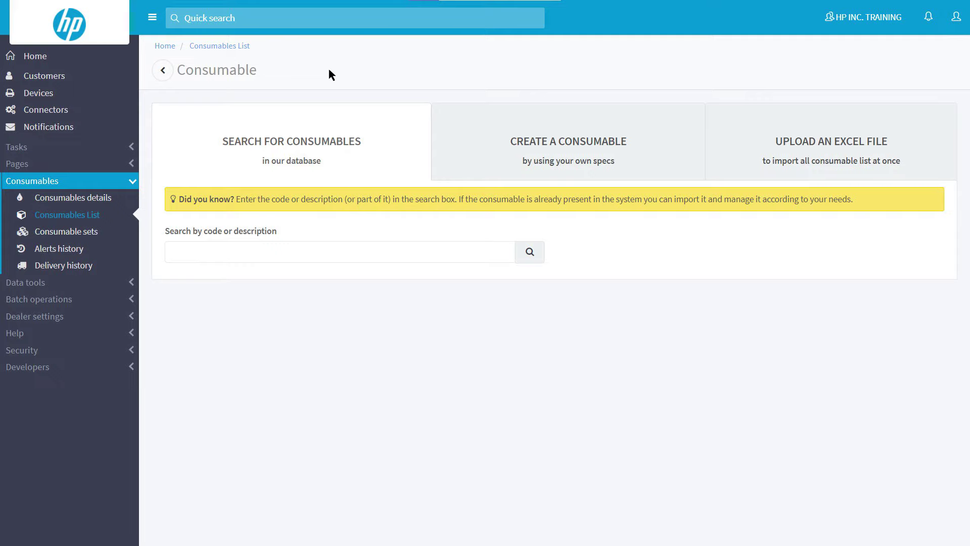
left_click(493, 127)
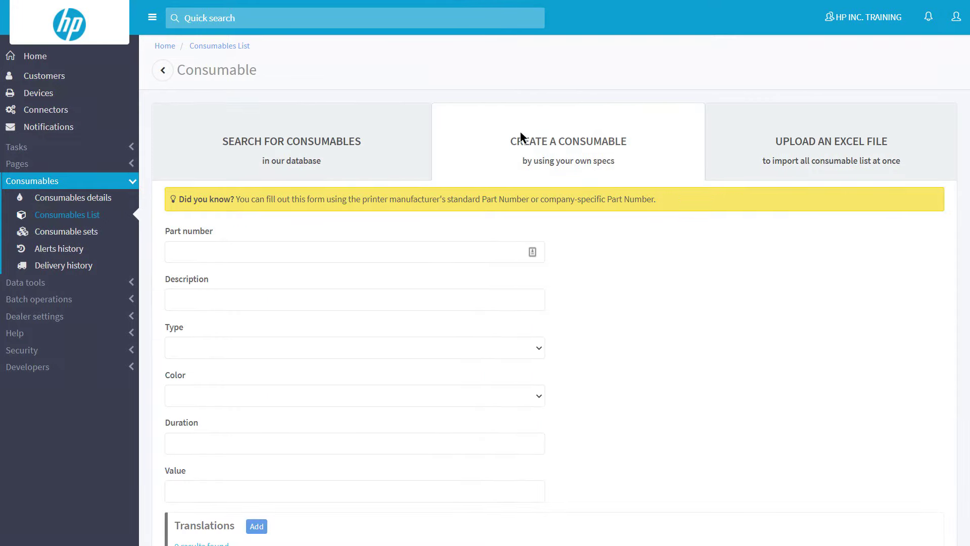
left_click(761, 131)
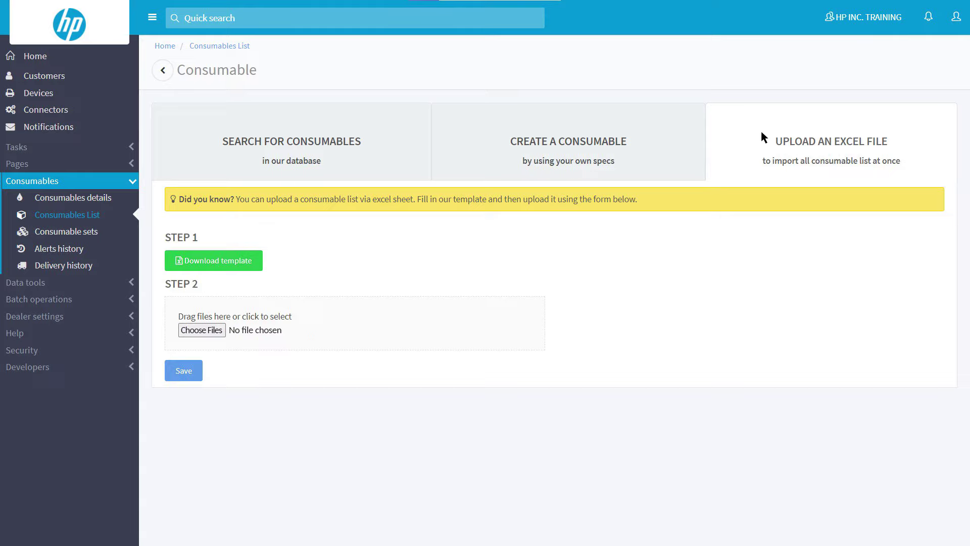
Search the consumables database for 0386B, select 0386B002AA C-EXV18 Black Toner and review its details.
left_click(272, 126)
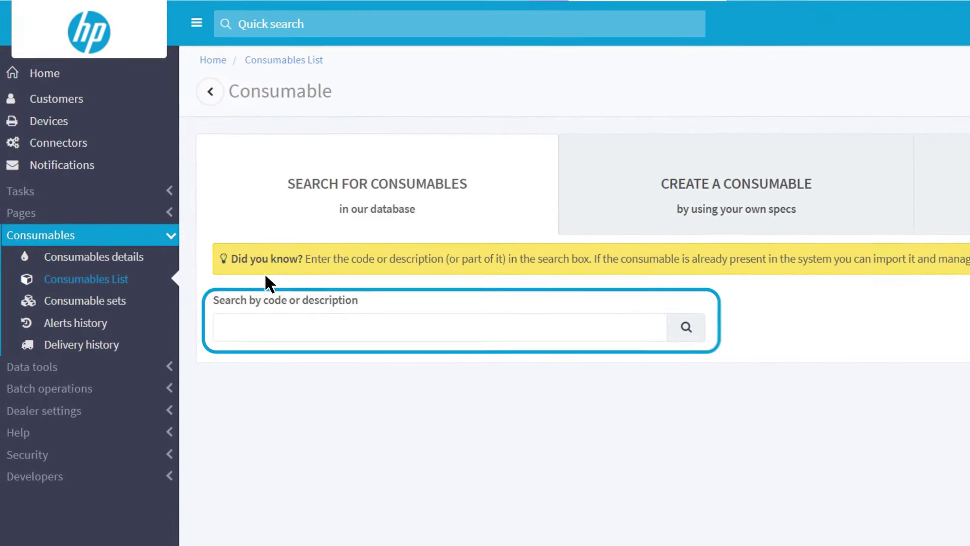
type("0386B")
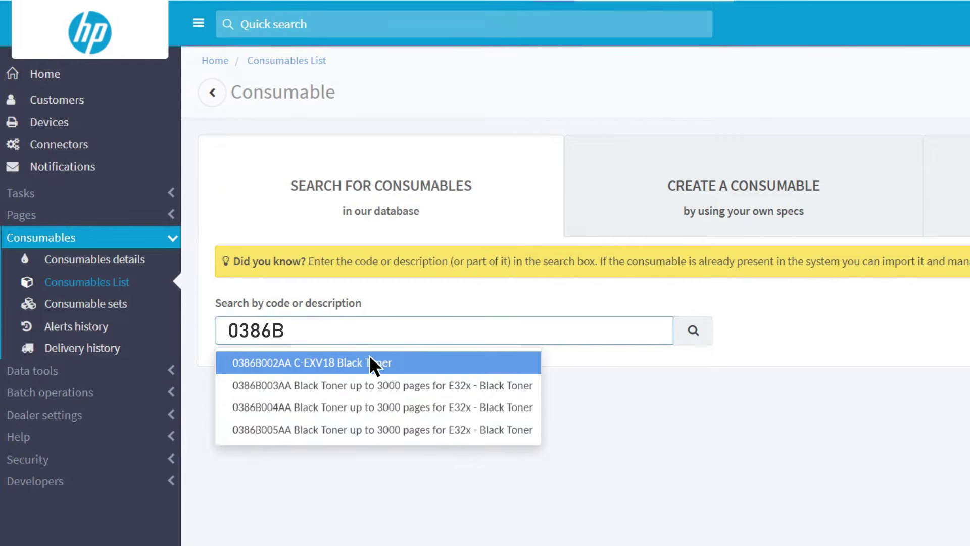
left_click(417, 360)
scroll(455, 360, "down", 3)
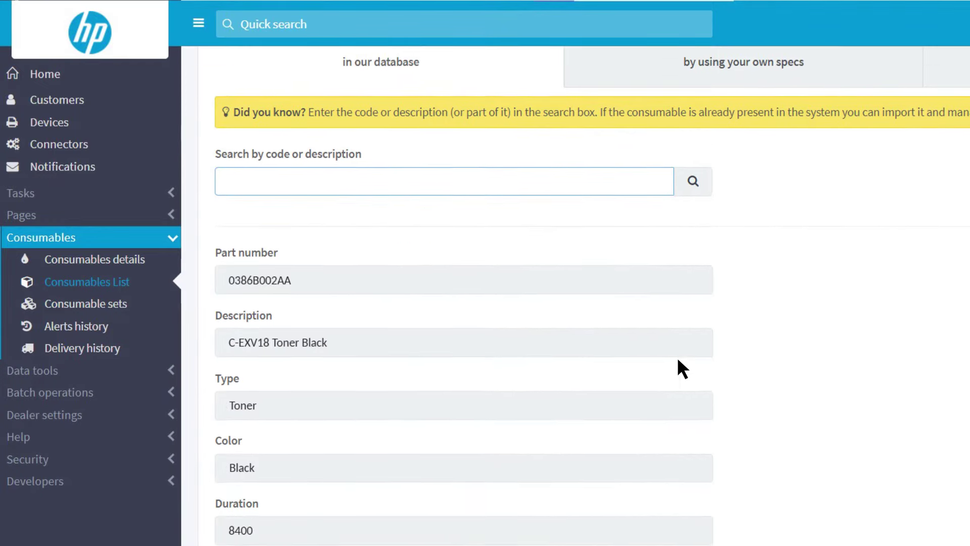
scroll(807, 357, "down", 1)
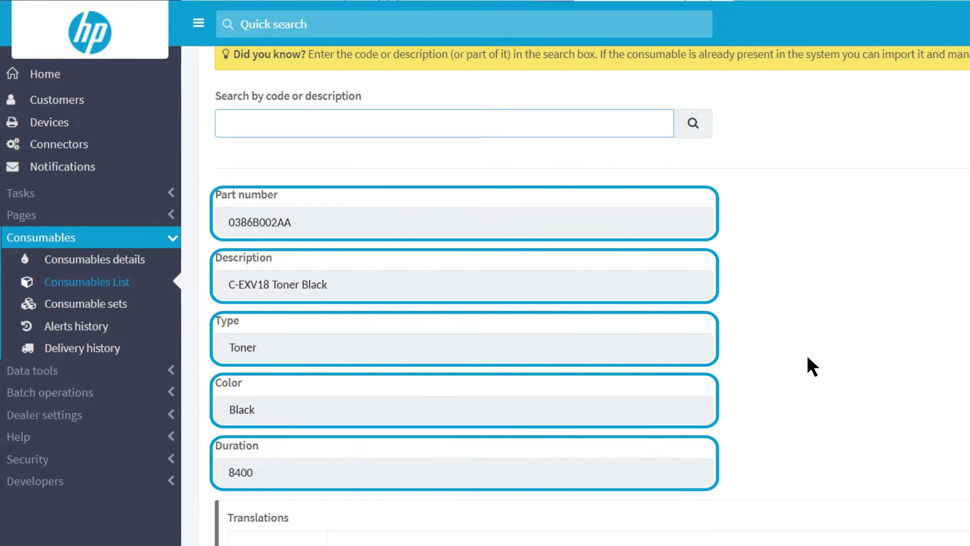
scroll(807, 358, "down", 2)
scroll(807, 358, "down", 1)
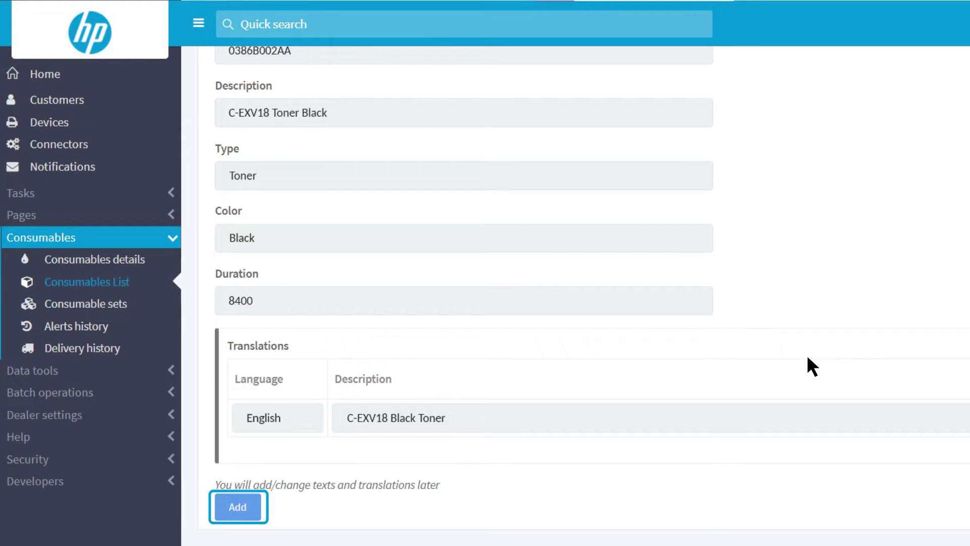
scroll(808, 357, "up", 6)
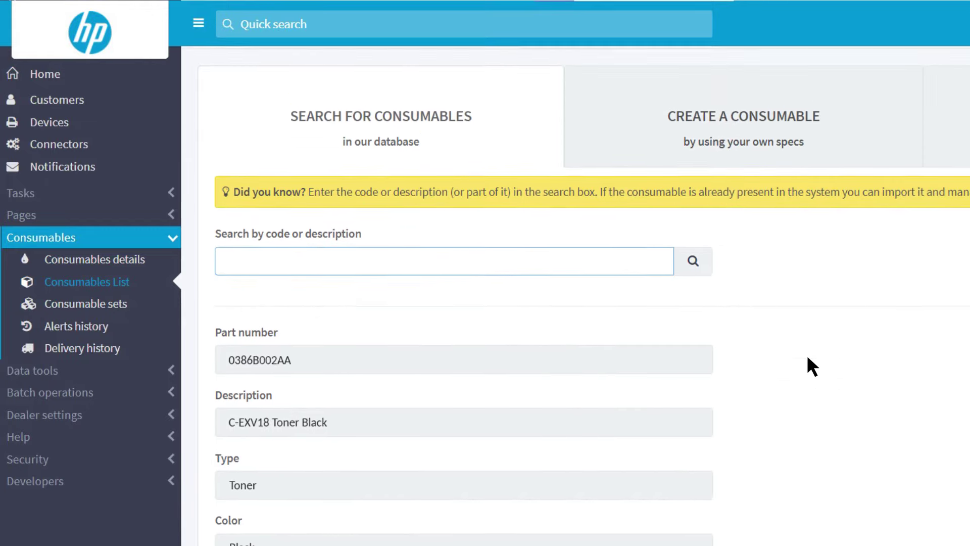
scroll(808, 357, "up", 1)
Fill in a custom consumable with part number CF259XC, description "Toner Black per AltaLink C8000", type Toner, color Black and duration 20000.
left_click(741, 221)
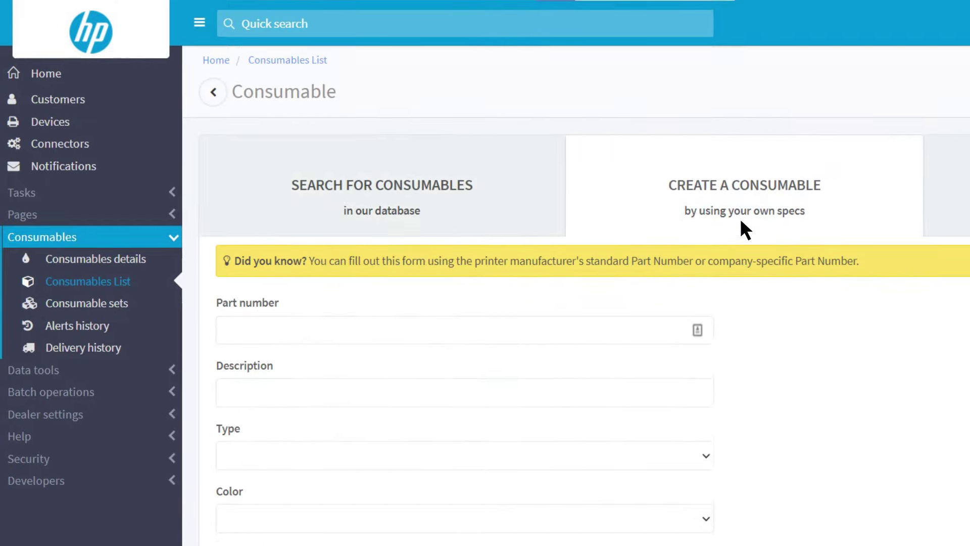
scroll(740, 220, "down", 3)
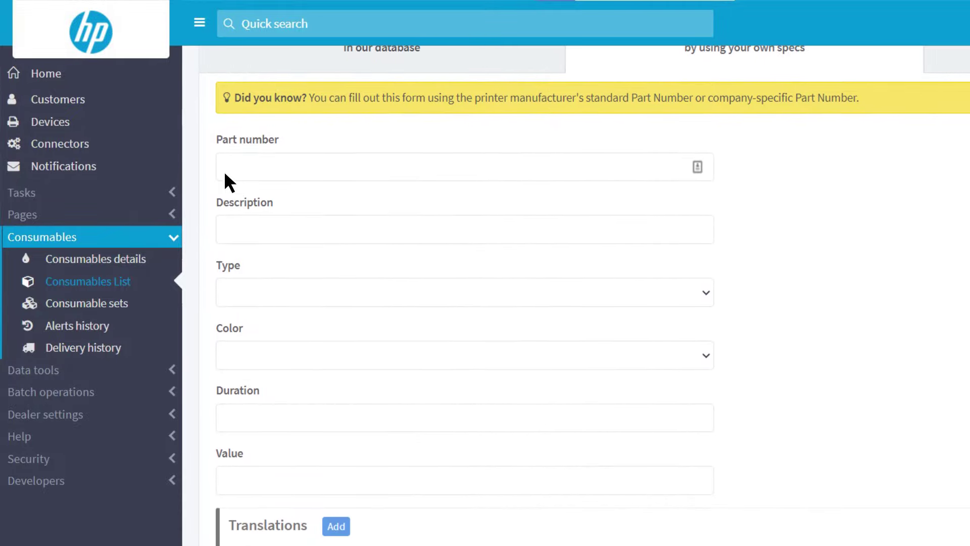
left_click(224, 171)
type("CF259XC")
left_click(223, 231)
type("Ton")
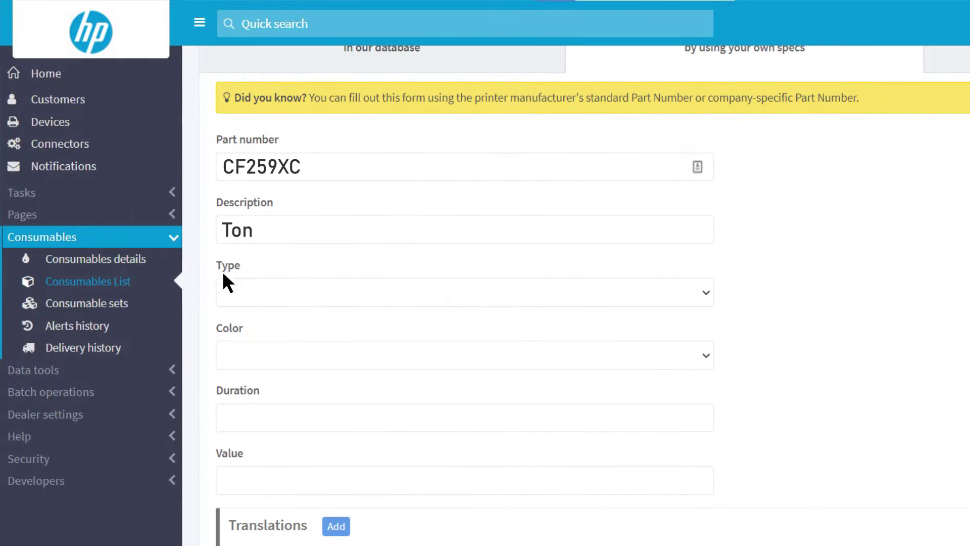
type("er Black per AltaLink C80")
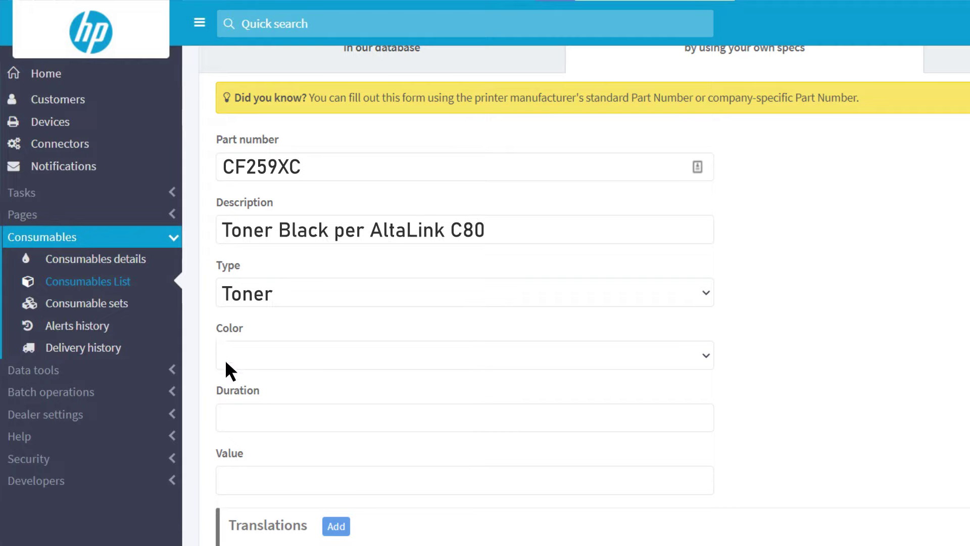
type("00")
left_click(223, 421)
type("20000")
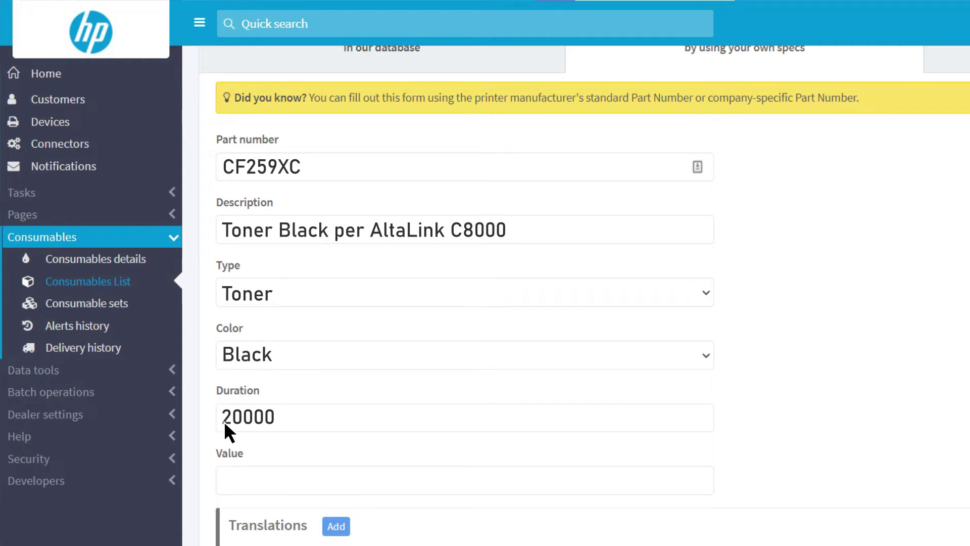
Add a translation entry with English as the language and save the custom consumable.
scroll(295, 428, "down", 1)
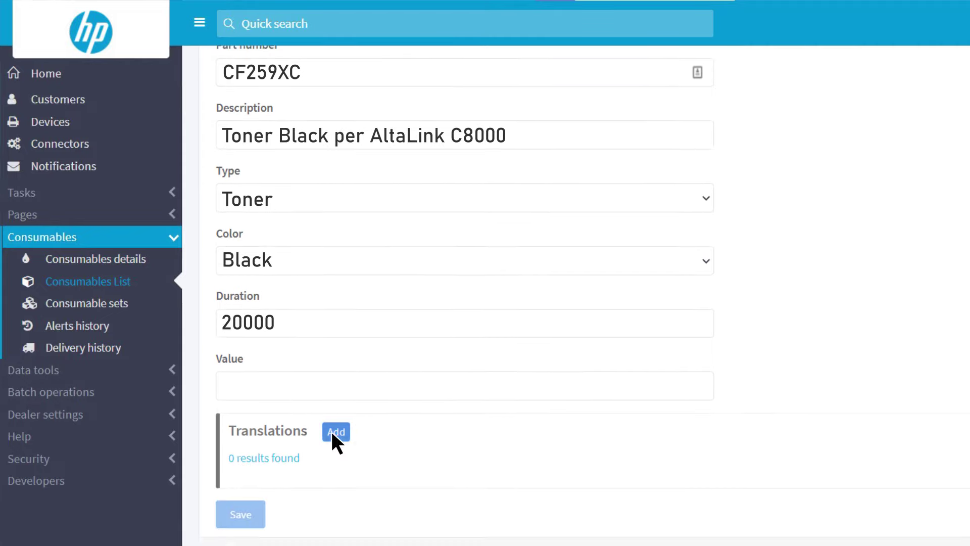
left_click(332, 431)
scroll(332, 432, "down", 2)
left_click(336, 443)
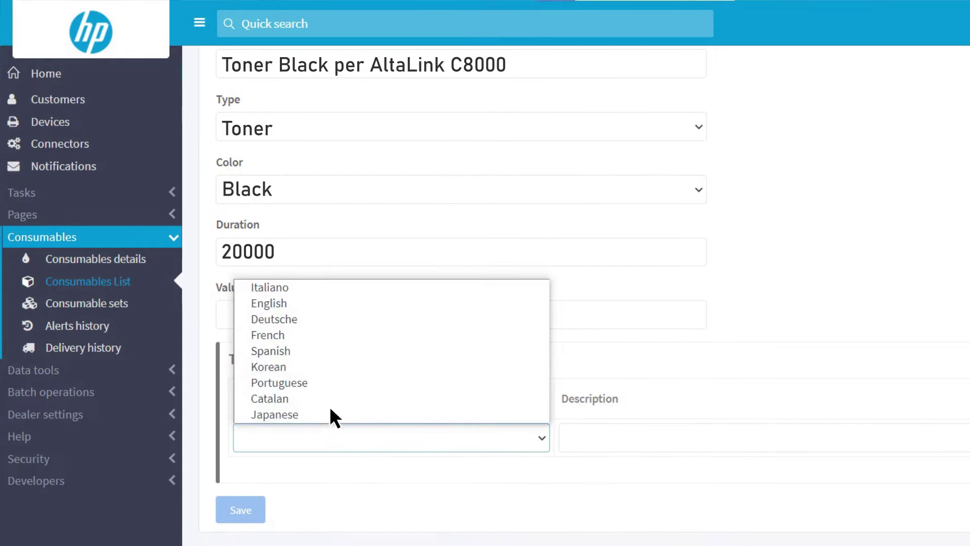
left_click(321, 303)
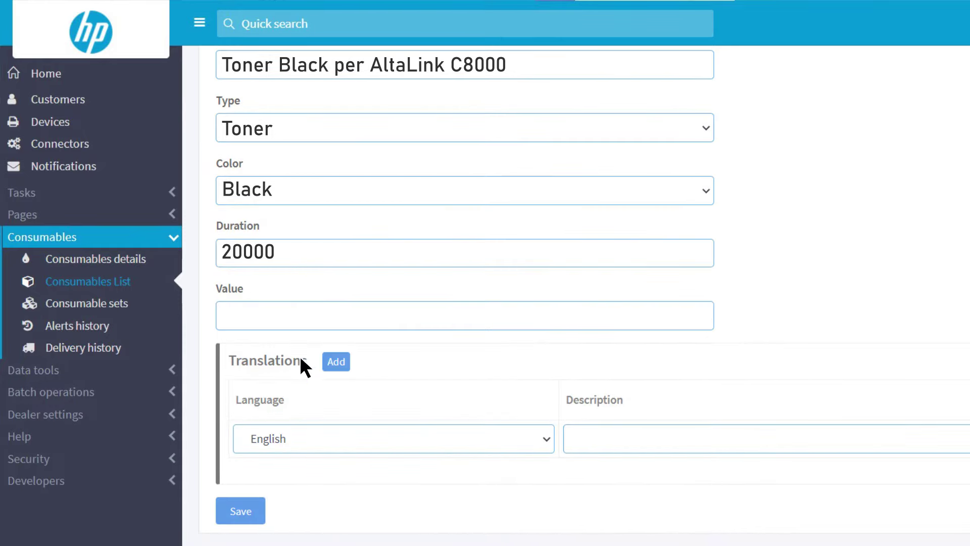
left_click(245, 506)
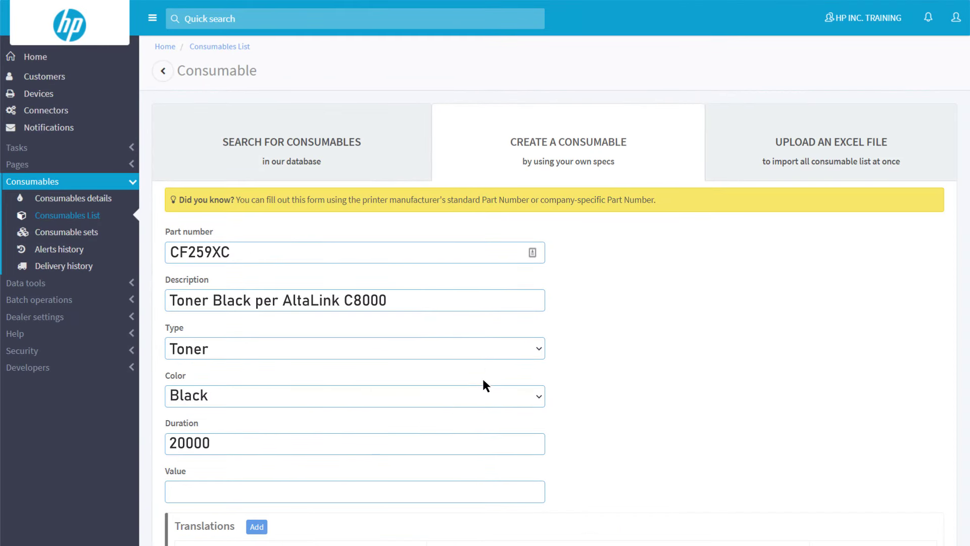
Open the option for importing the whole consumable list from an Excel file.
left_click(857, 173)
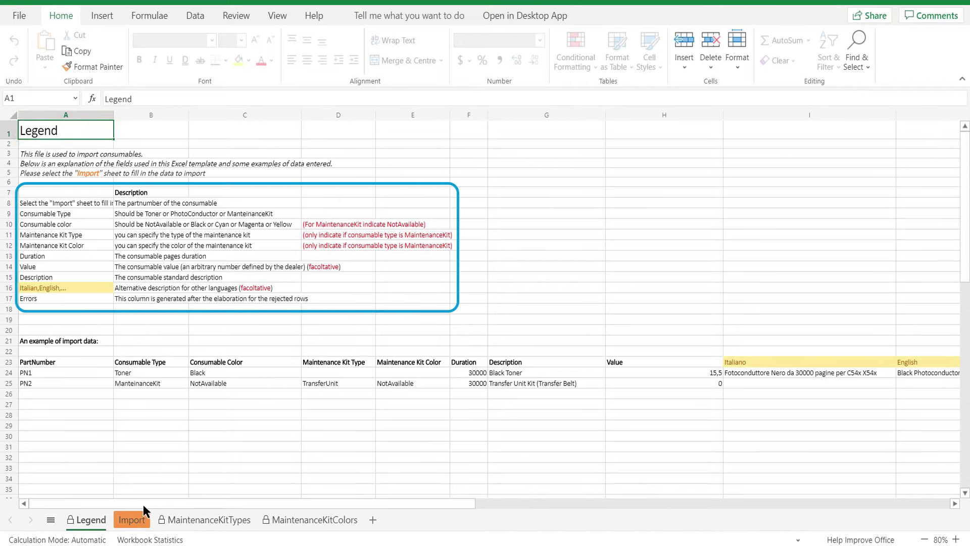
In the Excel template's Import sheet, fill row 2 with CE250XC, Toner, Black and duration 10500, and open the Save As options.
left_click(129, 519)
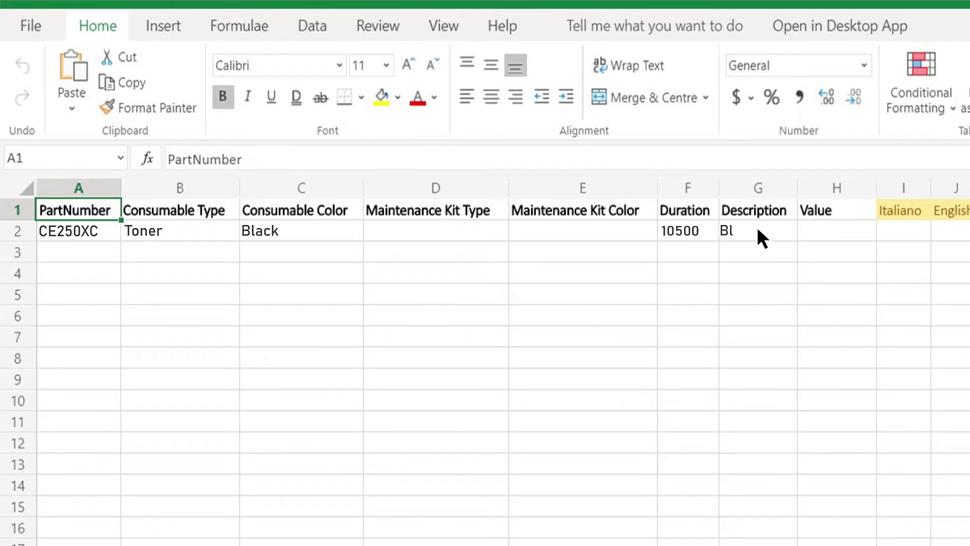
left_click(29, 20)
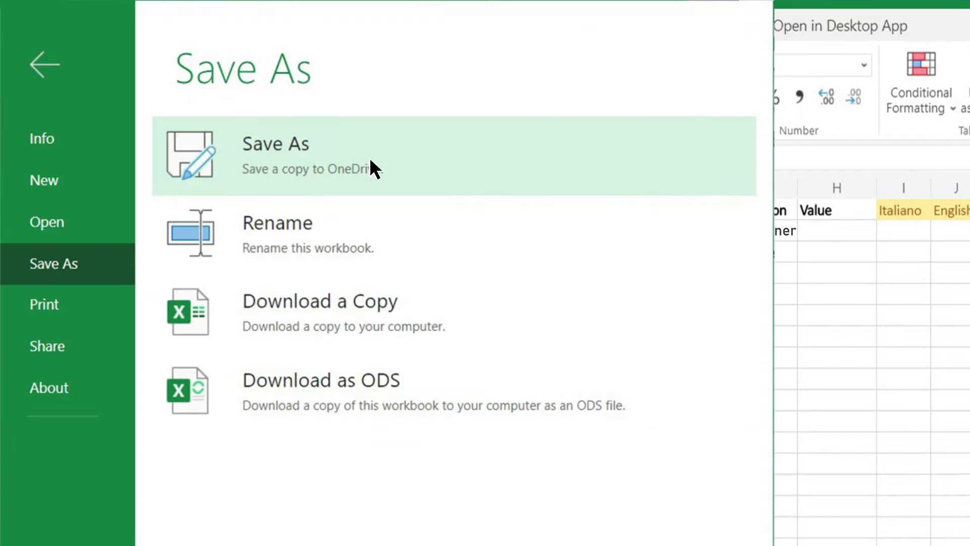